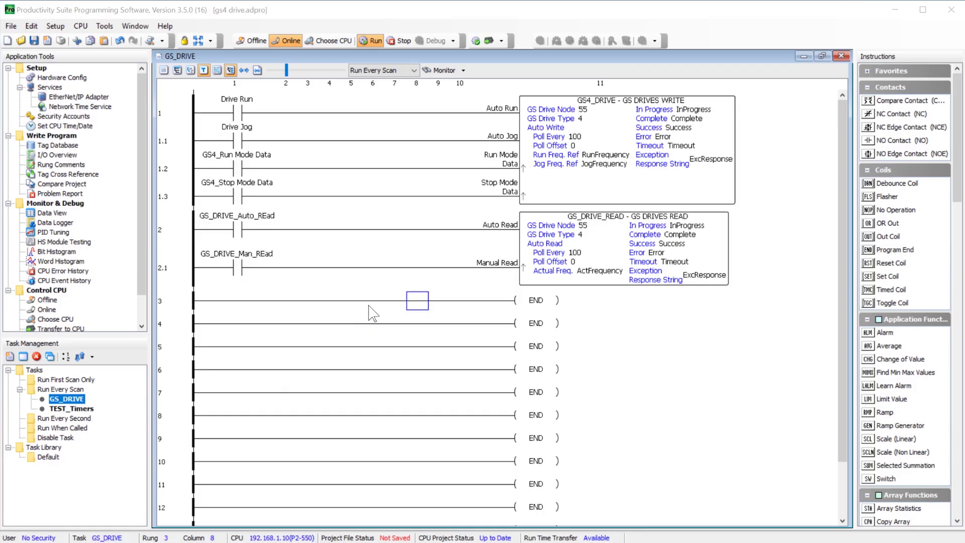
Open the File menu of the GS_DRIVE ladder project in Productivity Suite
{"action": "left_click", "coordinate": [11, 26]}
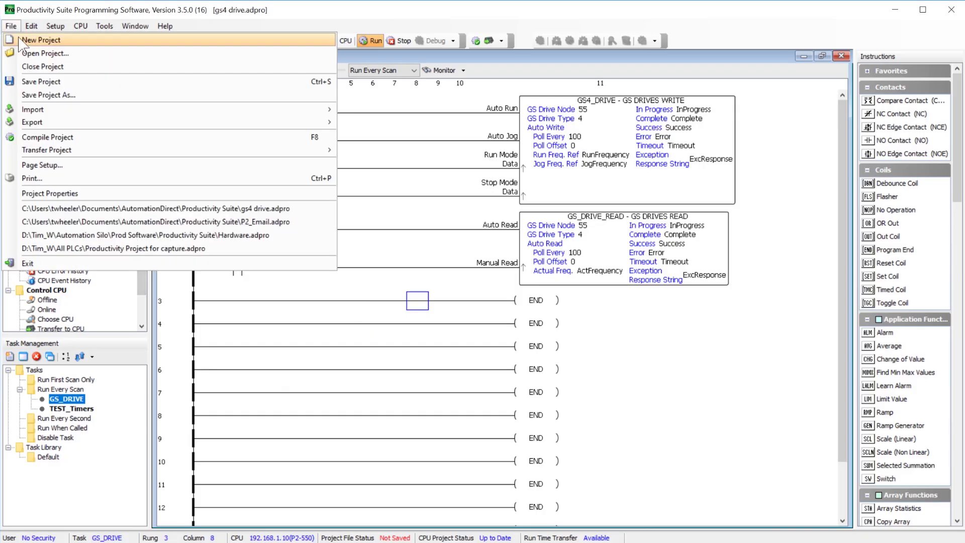
{"action": "mouse_move", "coordinate": [166, 123]}
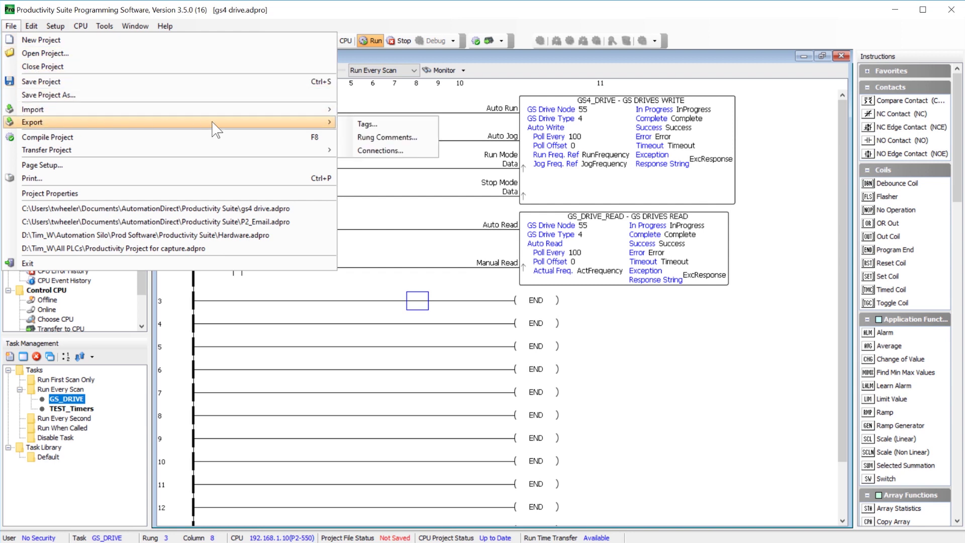
Export the tag database as Prod_TAGS CSV files into Desktop\Productivity TAGs
{"action": "left_click", "coordinate": [382, 124]}
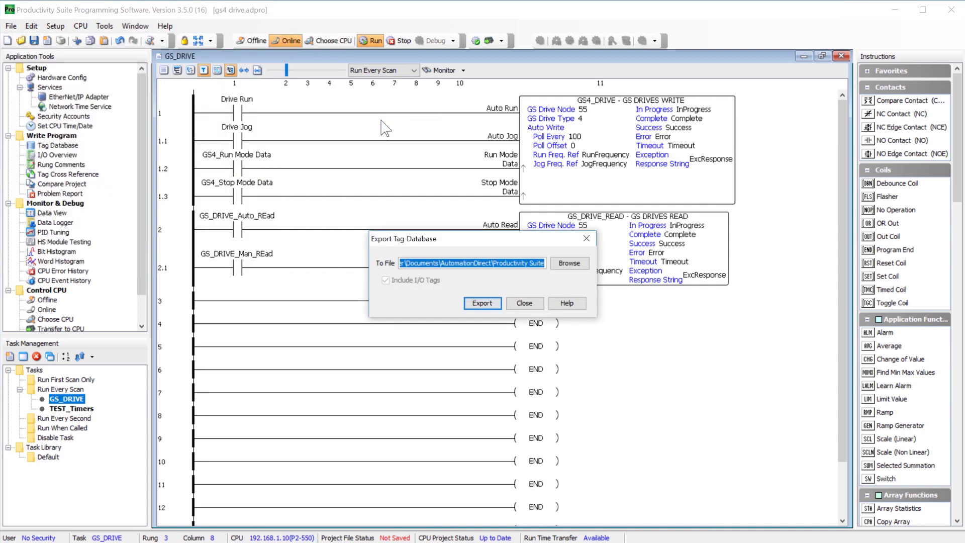
{"action": "left_click", "coordinate": [571, 262]}
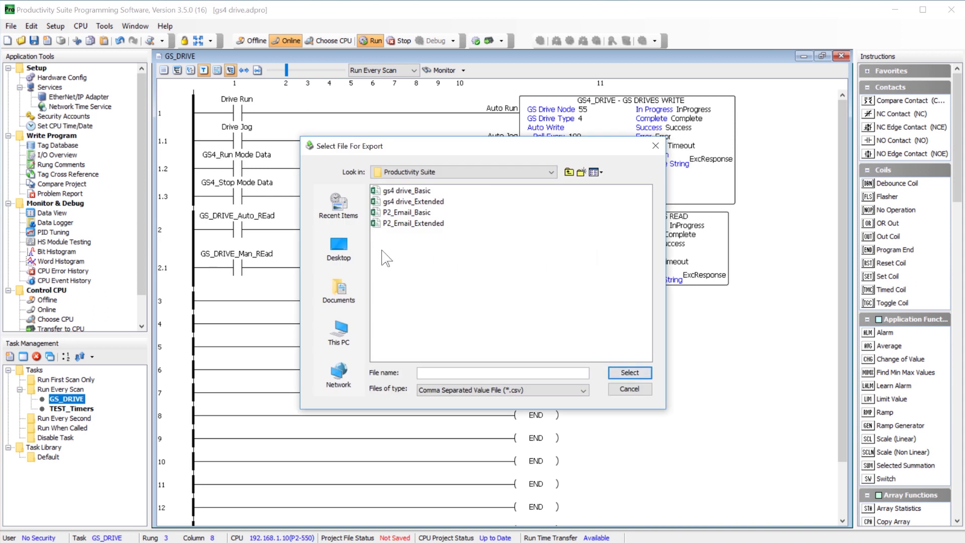
{"action": "left_click", "coordinate": [338, 246]}
{"action": "left_click", "coordinate": [410, 299]}
{"action": "double_click", "coordinate": [410, 299]}
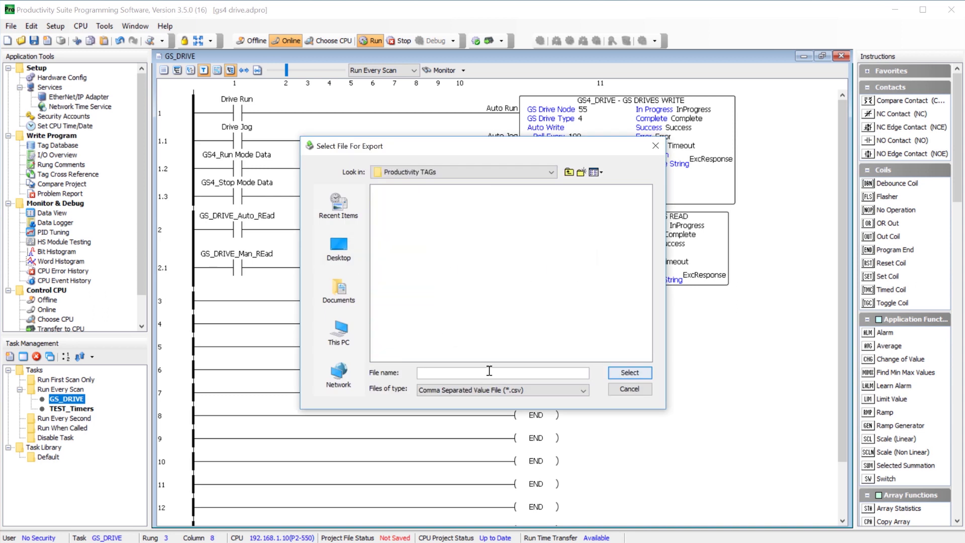
{"action": "left_click", "coordinate": [489, 371]}
{"action": "type", "text": "Prod_TAGS"}
{"action": "left_click", "coordinate": [630, 373]}
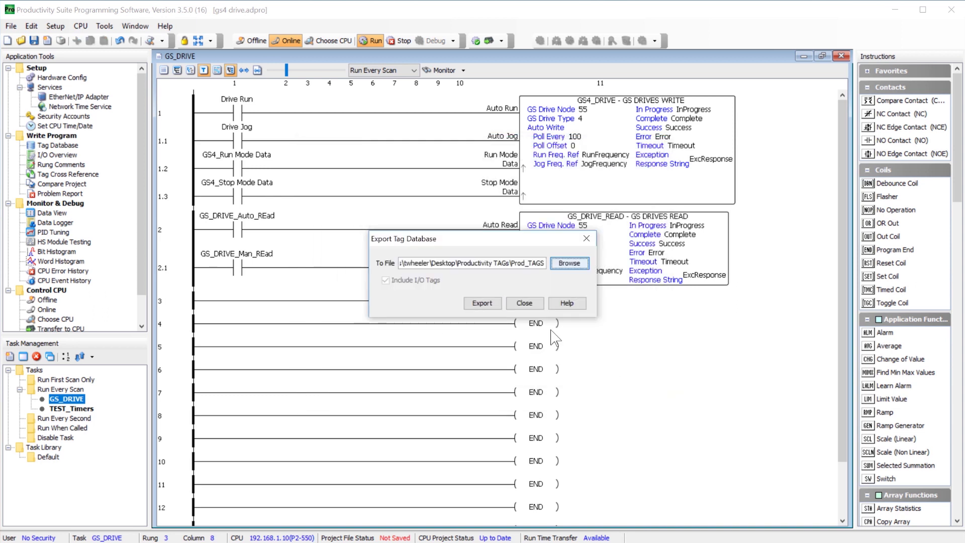
{"action": "left_click", "coordinate": [481, 303]}
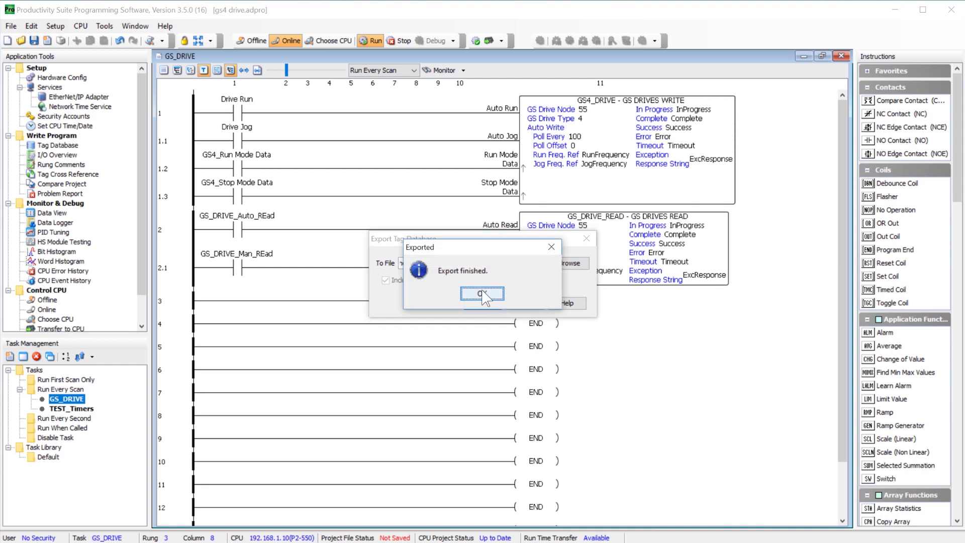
{"action": "left_click", "coordinate": [482, 295]}
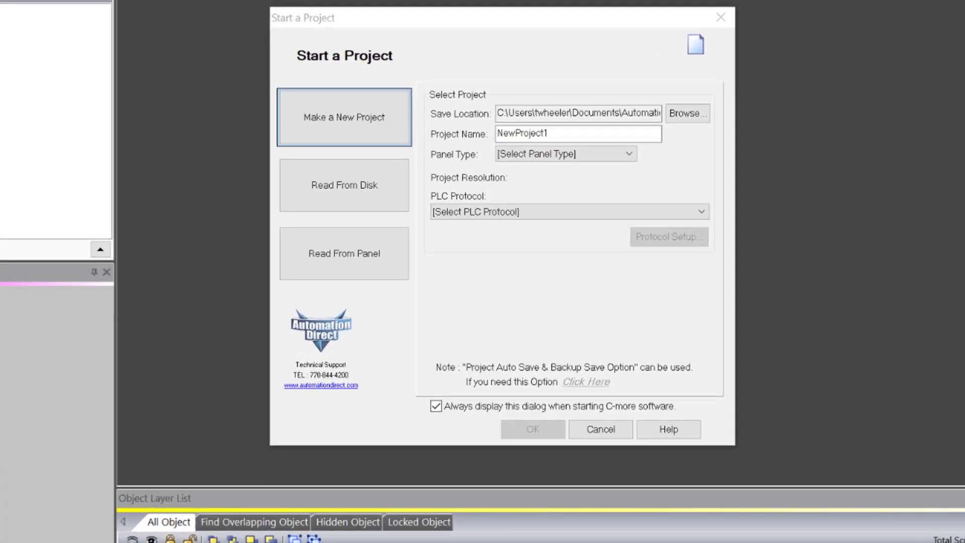
Name the project Productivity with panel EA9-T10WCL and AutomationDirect Productivity Ethernet protocol
{"action": "double_click", "coordinate": [560, 133]}
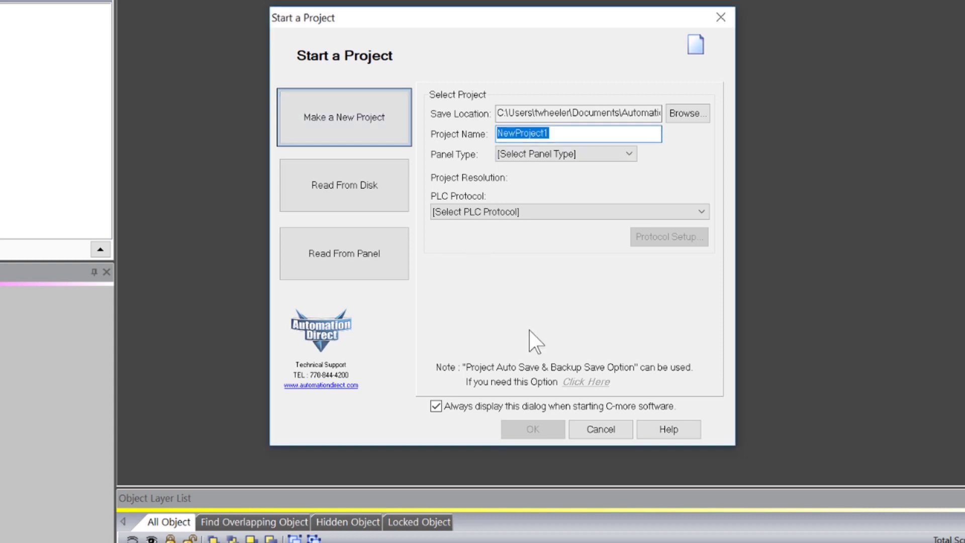
{"action": "type", "text": "Productivity"}
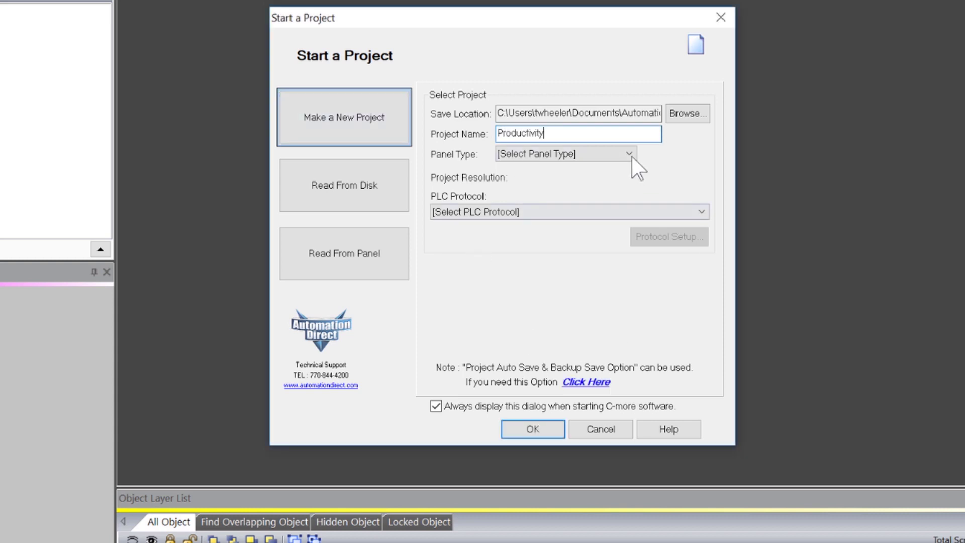
{"action": "left_click", "coordinate": [628, 154]}
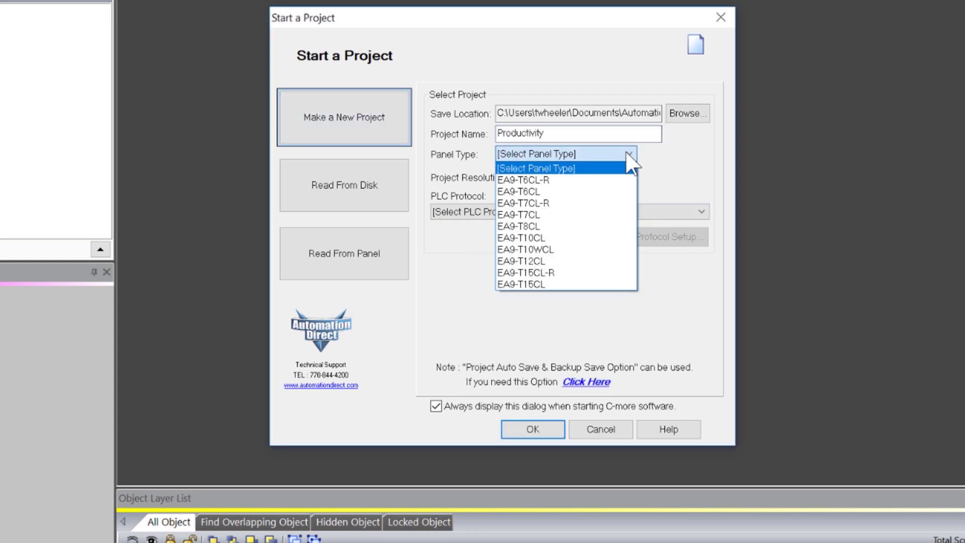
{"action": "left_click", "coordinate": [591, 249]}
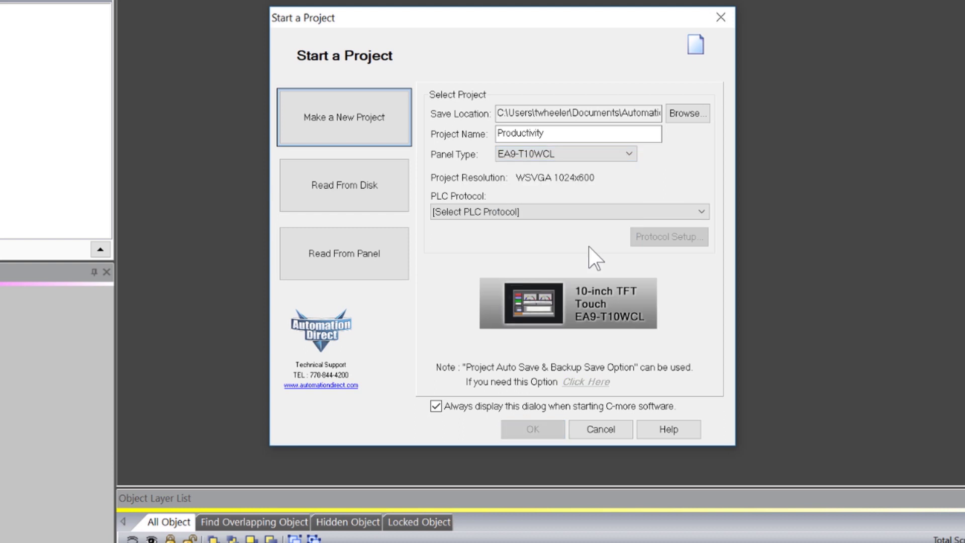
{"action": "left_click", "coordinate": [582, 213]}
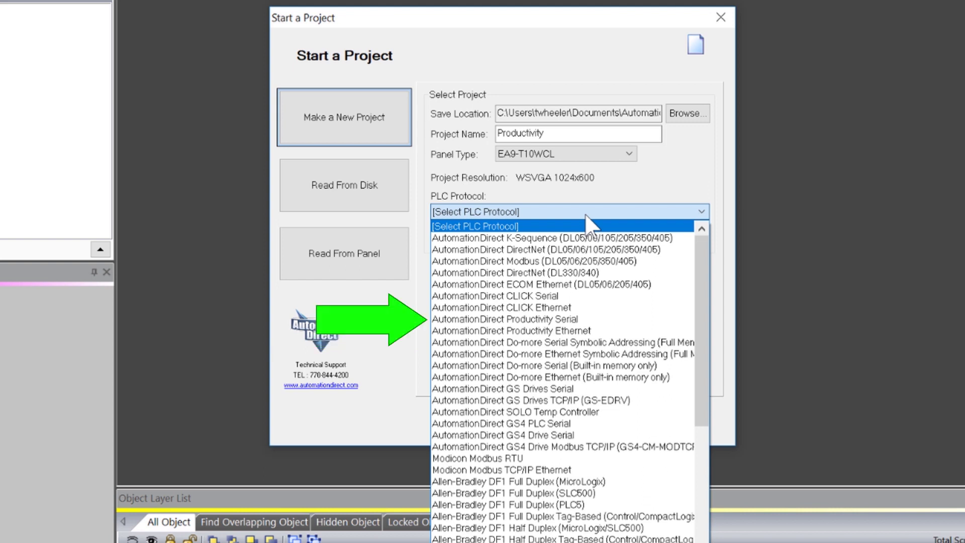
{"action": "left_click", "coordinate": [616, 332]}
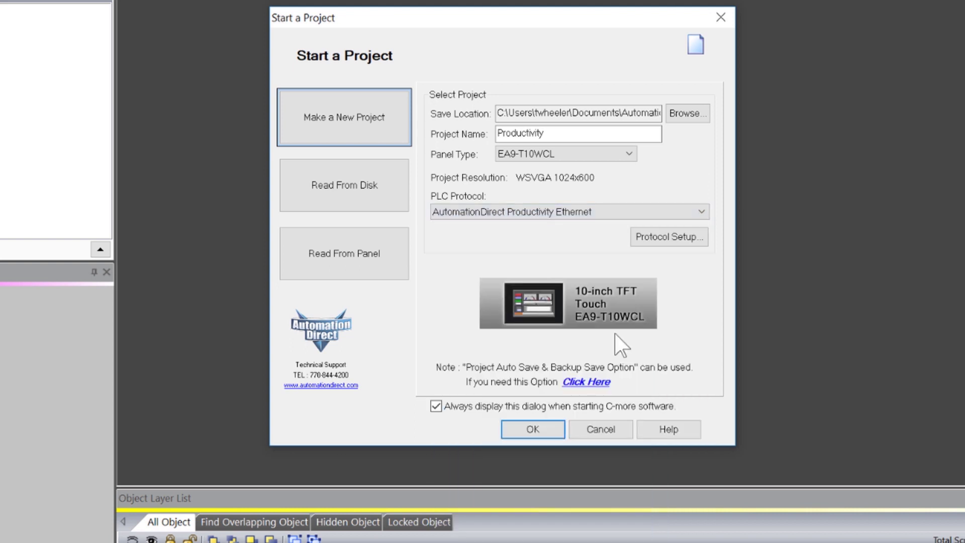
{"action": "left_click", "coordinate": [668, 239]}
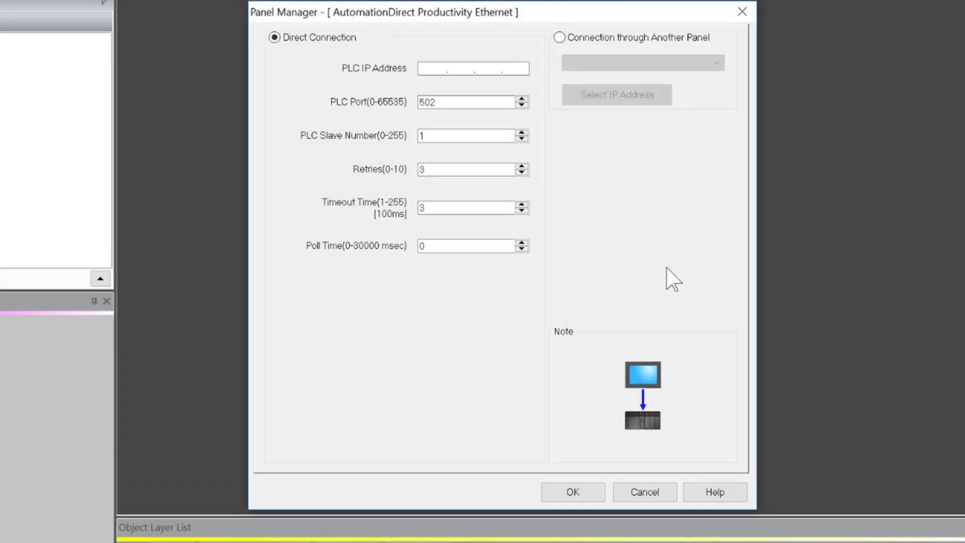
Set the PLC IP address to 192.168.1.10 and create the Productivity project
{"action": "left_click", "coordinate": [433, 68]}
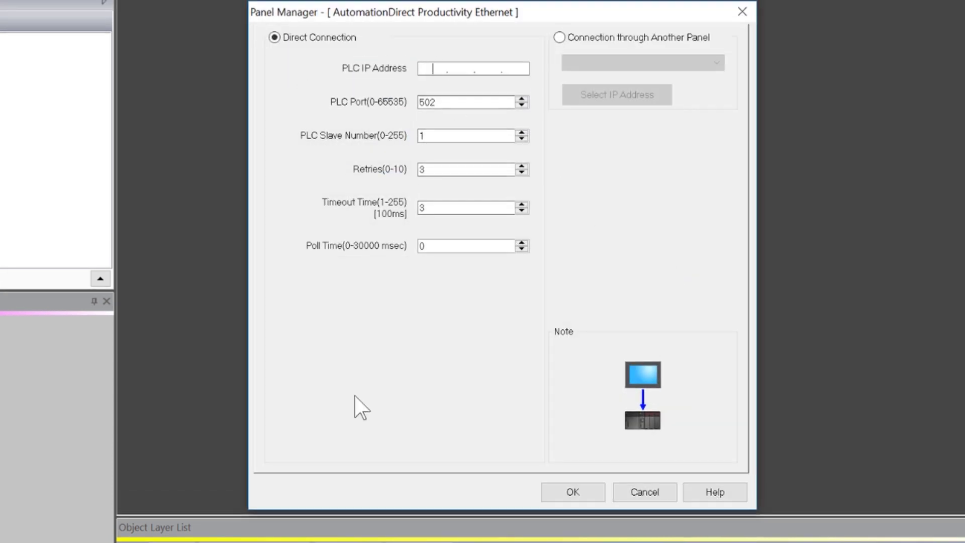
{"action": "type", "text": "192.168.1.10"}
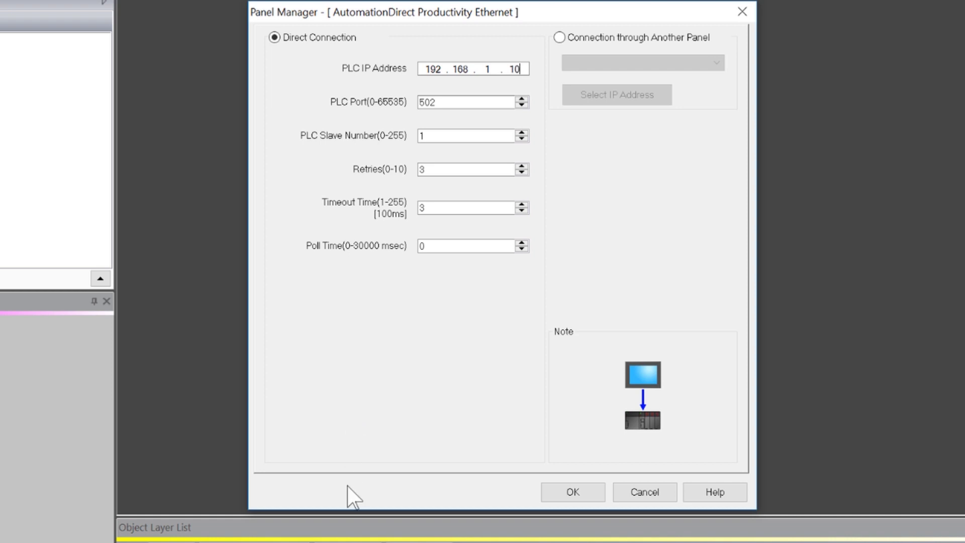
{"action": "left_click", "coordinate": [563, 492]}
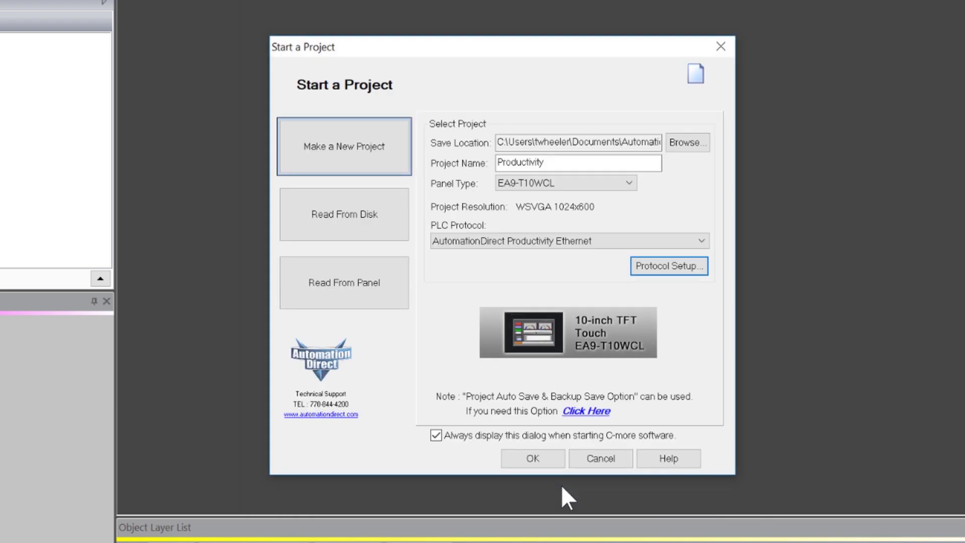
{"action": "left_click", "coordinate": [536, 459]}
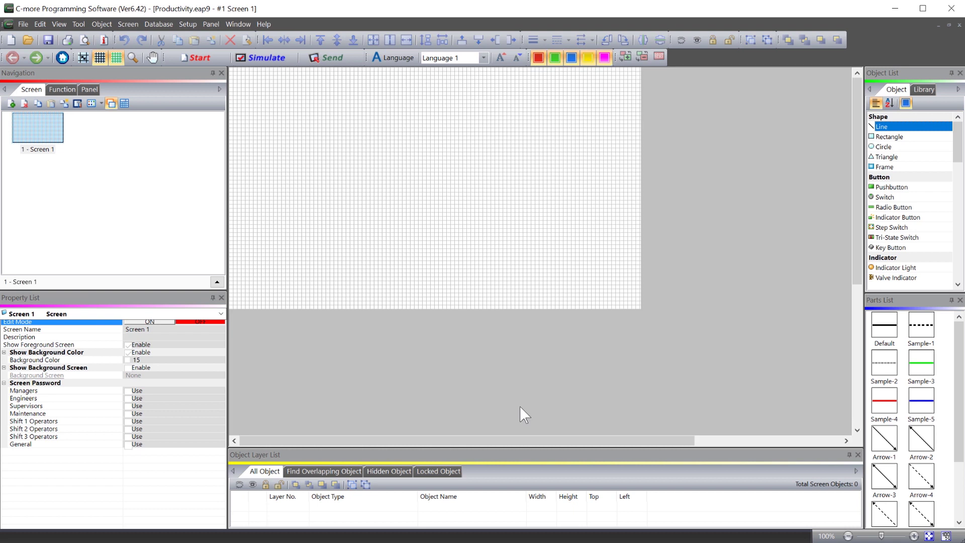
In the Tag Name Database, select Prod_TAGS_basic from the Productivity TAGs folder for import
{"action": "left_click", "coordinate": [23, 25]}
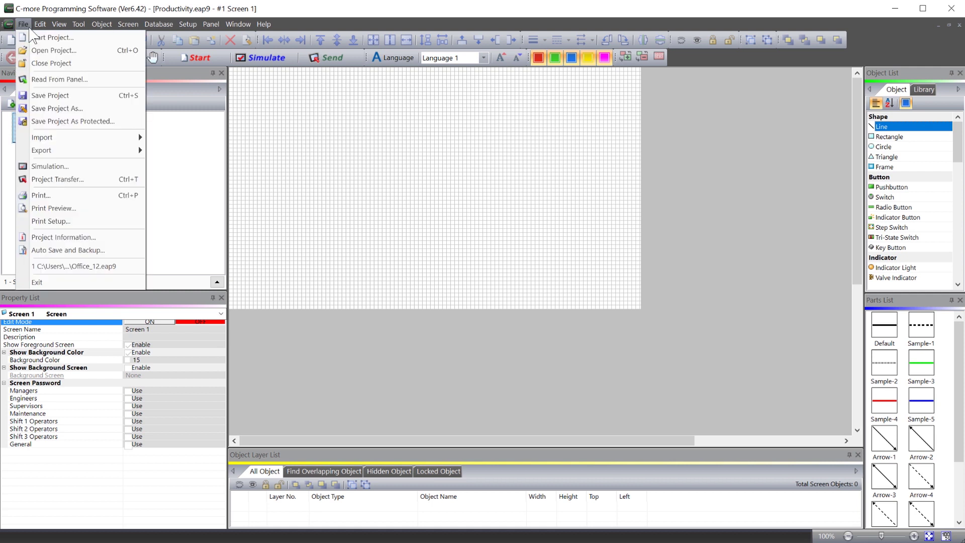
{"action": "mouse_move", "coordinate": [42, 138]}
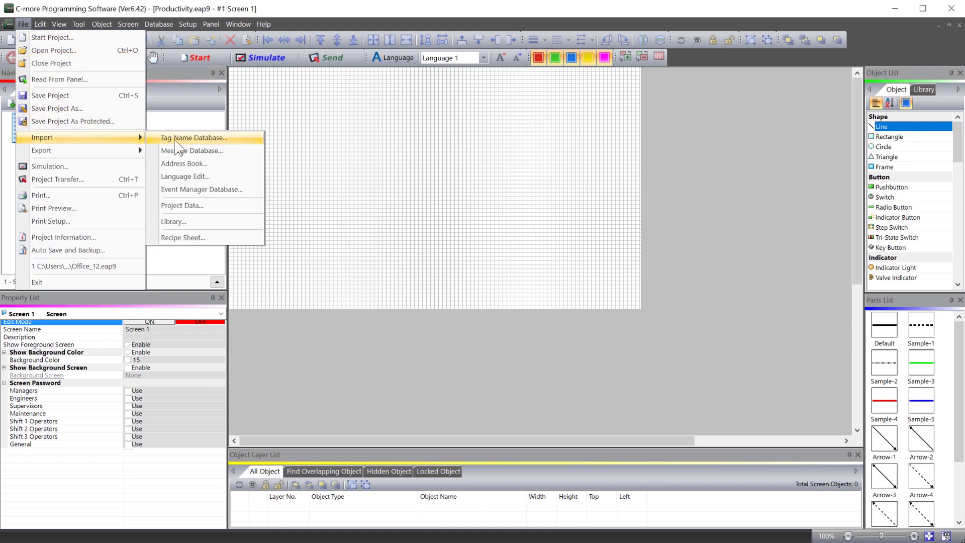
{"action": "left_click", "coordinate": [437, 194]}
{"action": "left_click", "coordinate": [60, 90]}
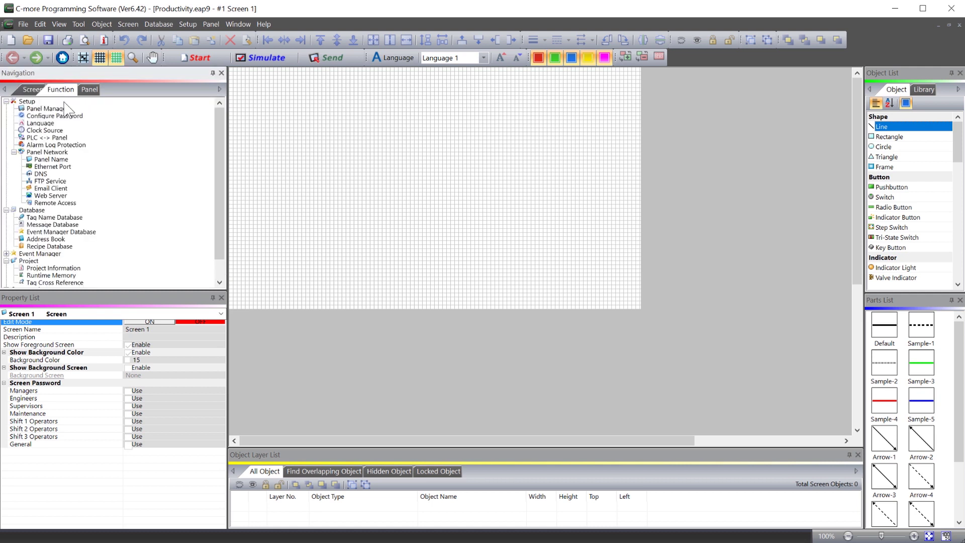
{"action": "double_click", "coordinate": [69, 218]}
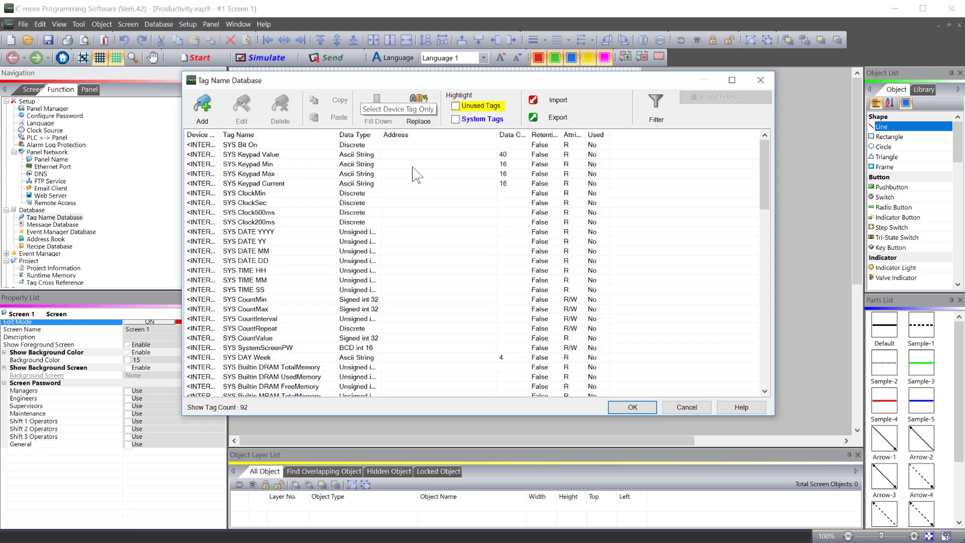
{"action": "left_click", "coordinate": [556, 103]}
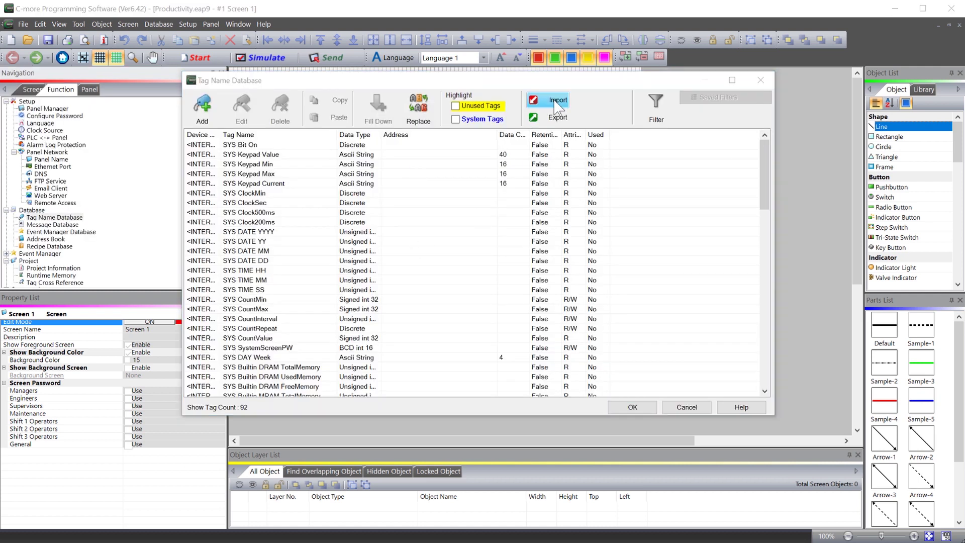
{"action": "double_click", "coordinate": [324, 121]}
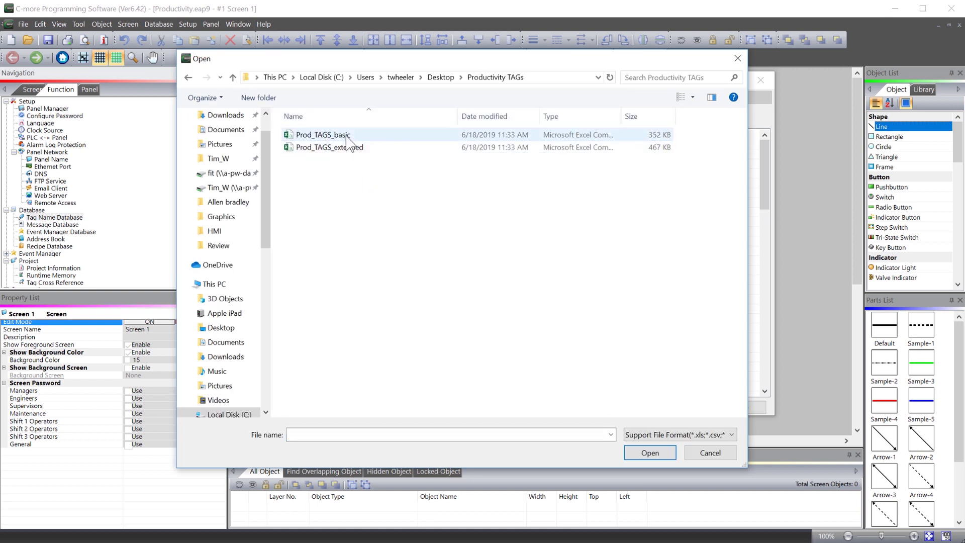
{"action": "double_click", "coordinate": [323, 135]}
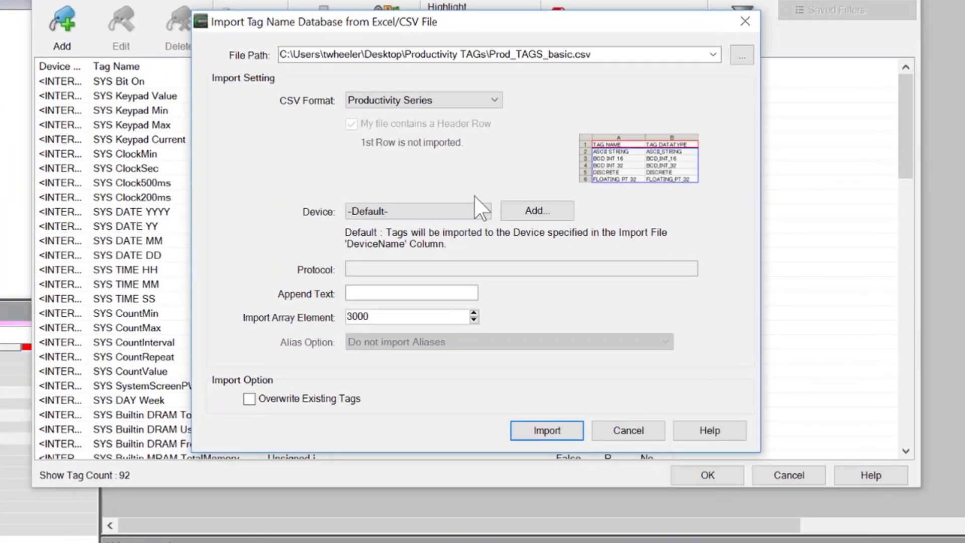
Assign the Prod_TAGS_basic tags to device DEV001 and run the import
{"action": "left_click", "coordinate": [482, 215]}
{"action": "left_click", "coordinate": [469, 239]}
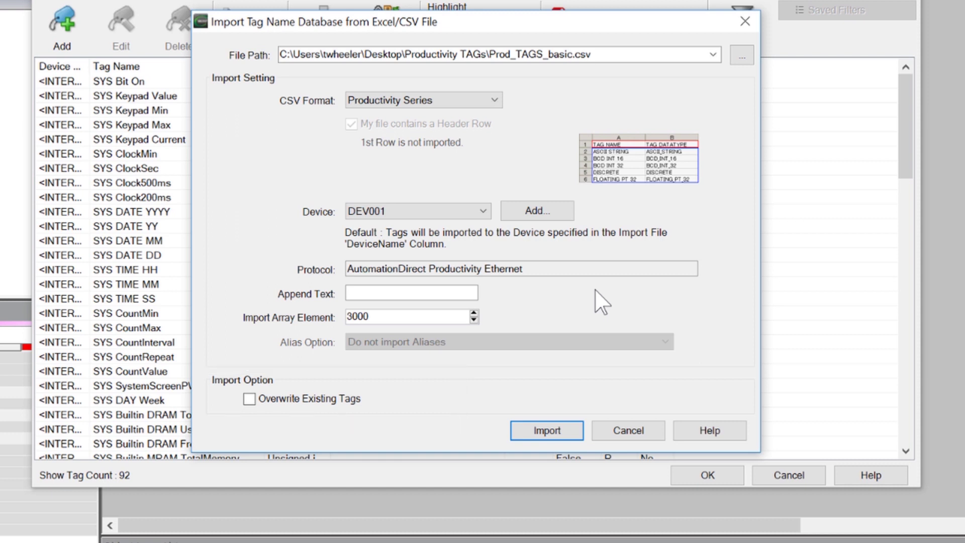
{"action": "left_click", "coordinate": [560, 430]}
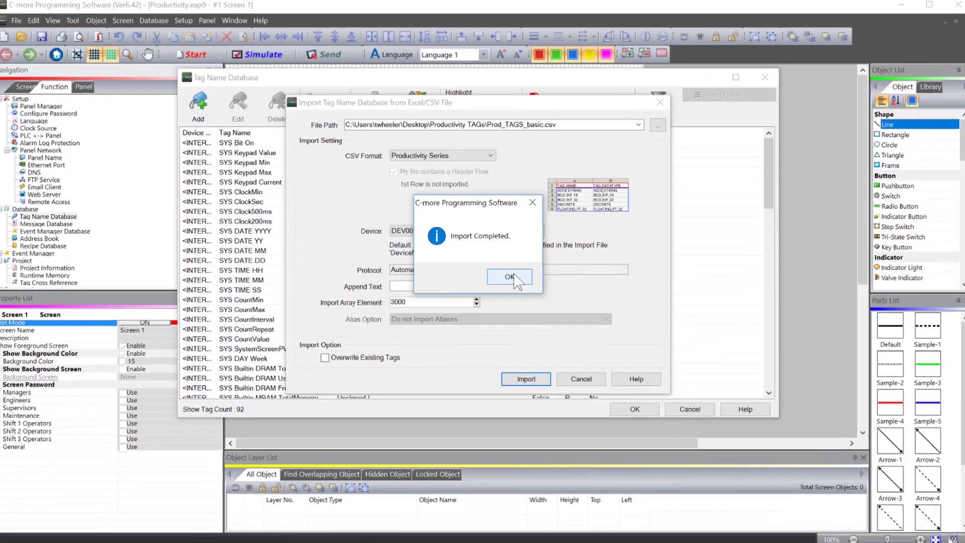
Sort the 3735 imported tags by Device Name, filter out SYSTEM and INTERNAL tags, then close
{"action": "left_click", "coordinate": [509, 277]}
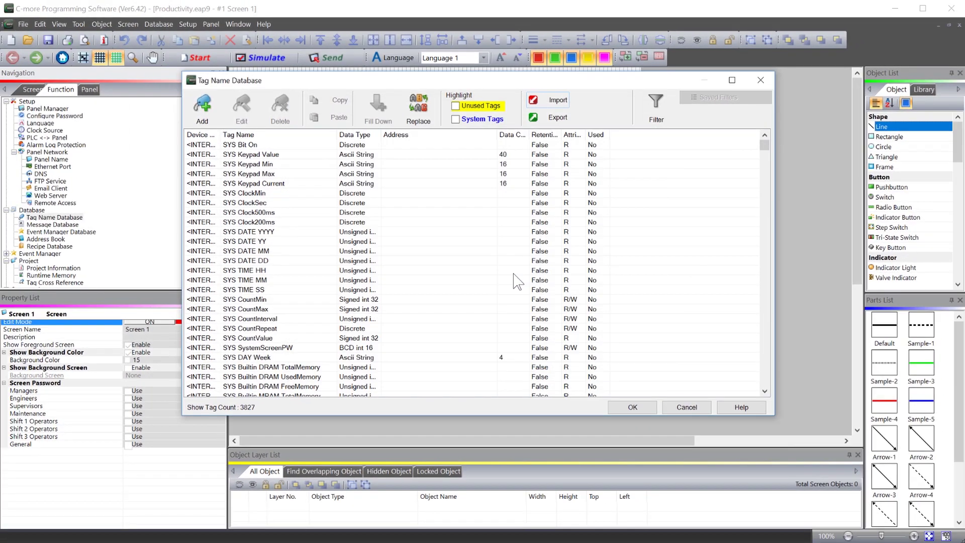
{"action": "left_click_drag", "start_coordinate": [231, 134], "coordinate": [282, 135]}
{"action": "left_click", "coordinate": [236, 135]}
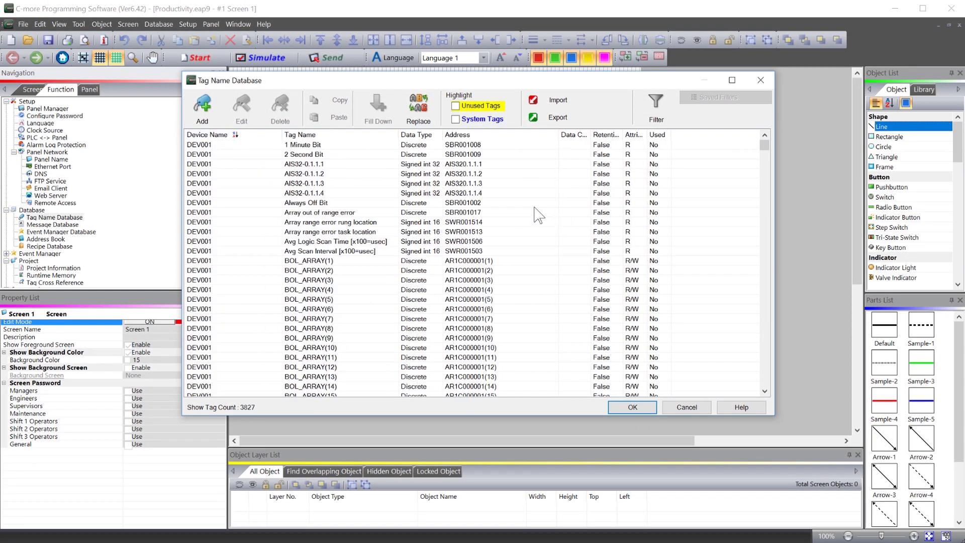
{"action": "scroll", "coordinate": [536, 214], "scroll_direction": "down", "scroll_amount": 6}
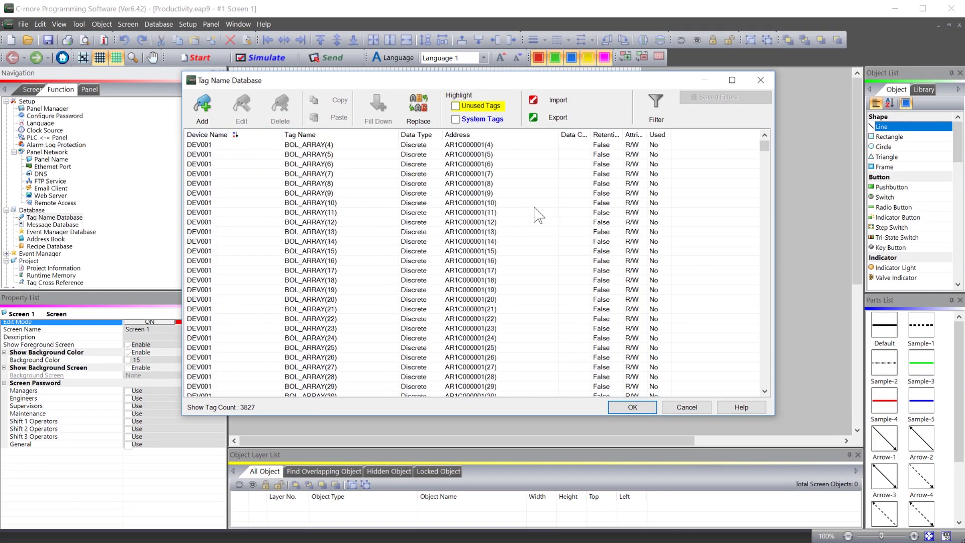
{"action": "left_click", "coordinate": [656, 106]}
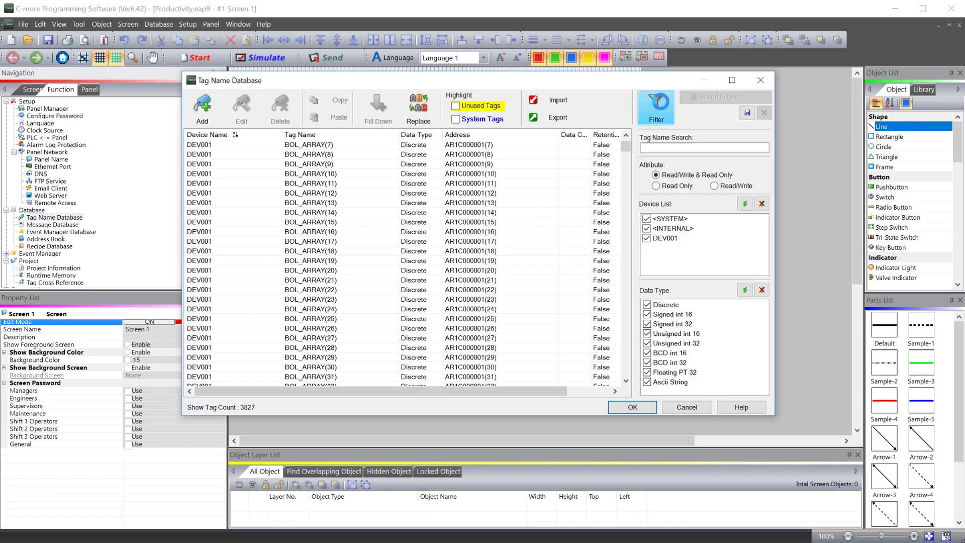
{"action": "left_click", "coordinate": [646, 218]}
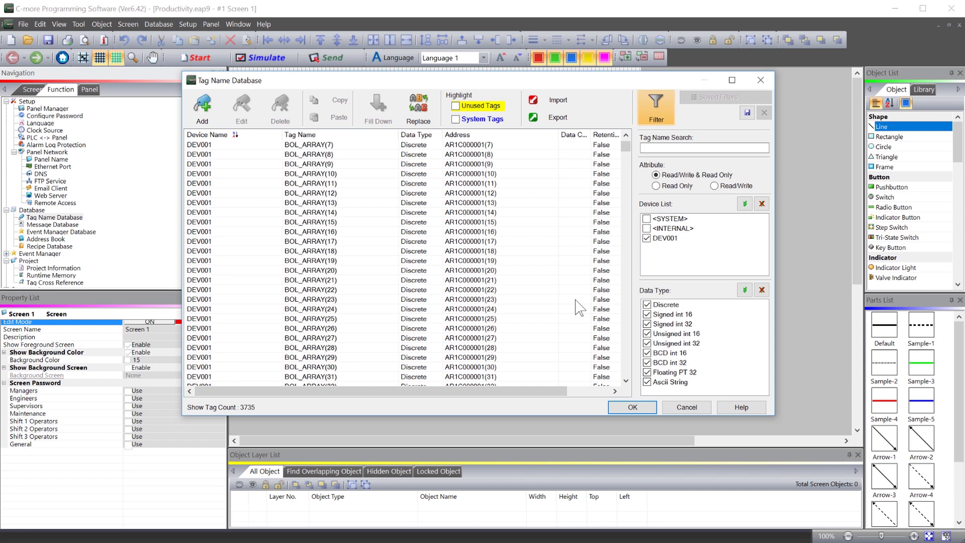
{"action": "left_click", "coordinate": [632, 406]}
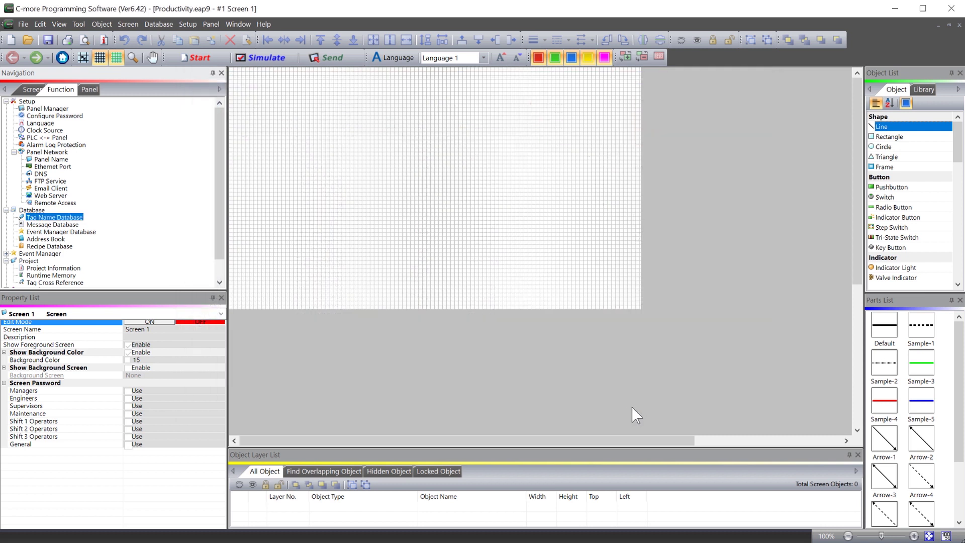
Save the panel Ethernet port to the project with IP 192.168.1.110, subnet 255.255.0.0
{"action": "left_click", "coordinate": [58, 165]}
{"action": "double_click", "coordinate": [57, 166]}
{"action": "left_click", "coordinate": [303, 156]}
{"action": "left_click", "coordinate": [326, 200]}
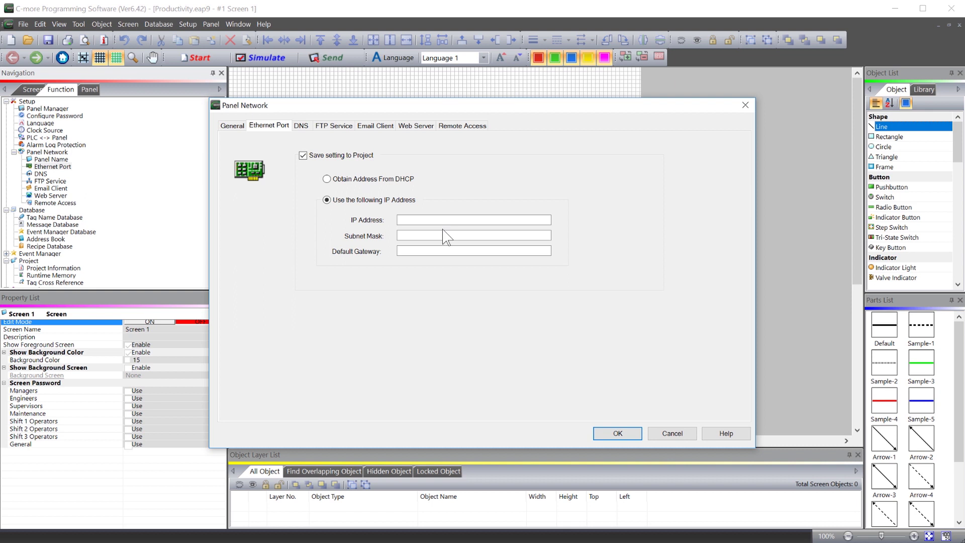
{"action": "type", "text": "192.168.1."}
{"action": "type", "text": "110"}
{"action": "type", "text": "255.255.0.0"}
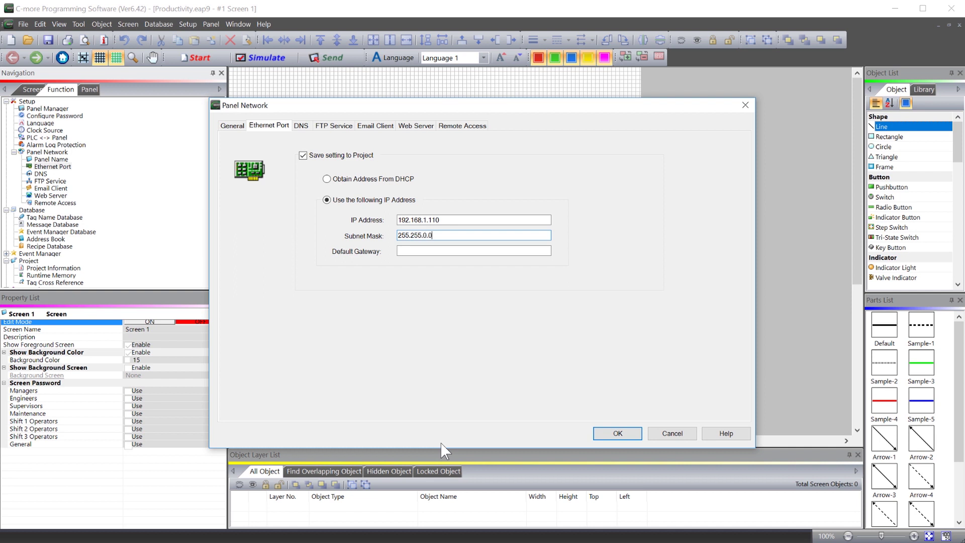